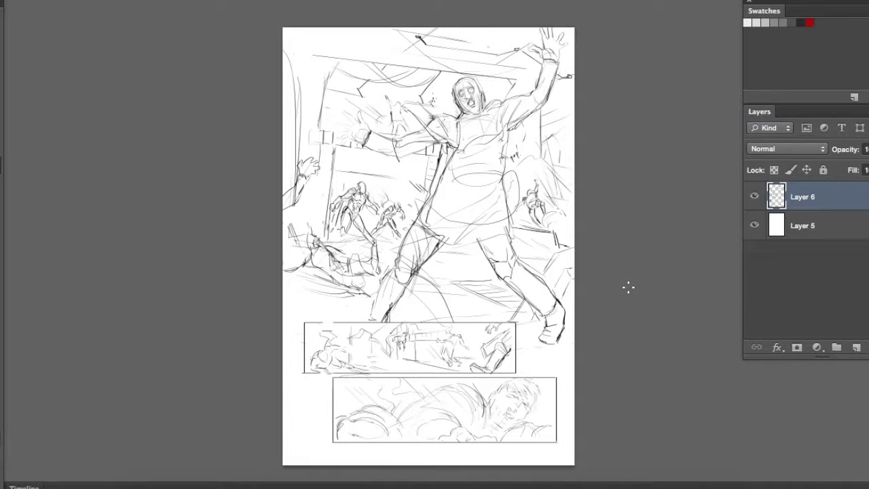
Step: Fade the rough sketch layer, add a new layer, and set the brush to 10 px
drag(857, 163, 838, 184)
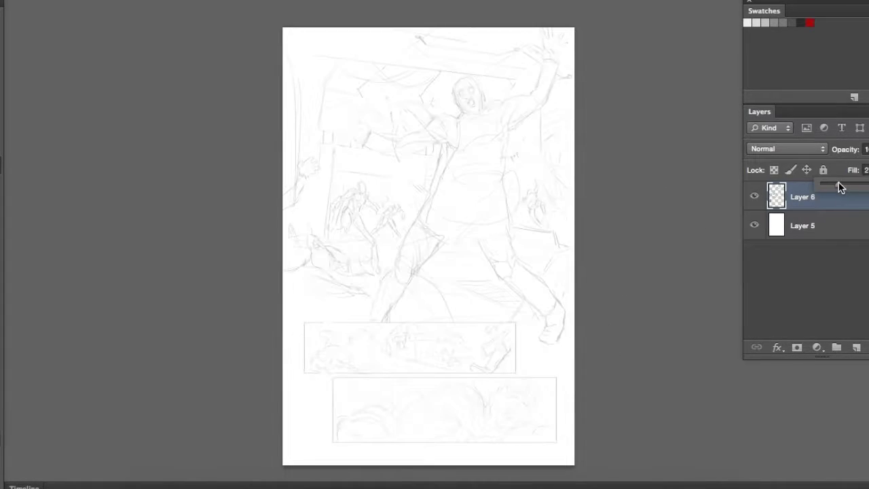
click(856, 347)
right_click(576, 196)
text(10)
key(Return)
key(ctrl+plus)
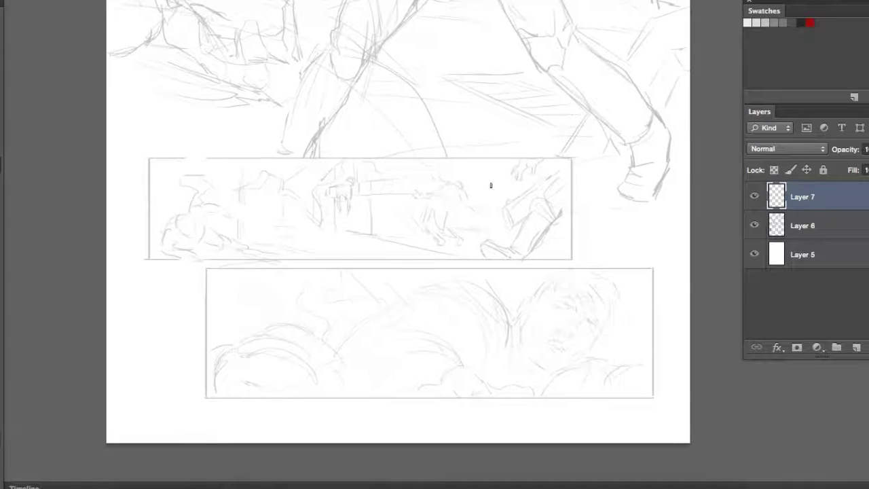
Step: Draw thick straight black borders around the upper and lower panels
mouse_move(149, 159)
mouse_down()
mouse_move(493, 167)
mouse_move(572, 158)
mouse_up()
shift+click(572, 259)
shift+click(149, 259)
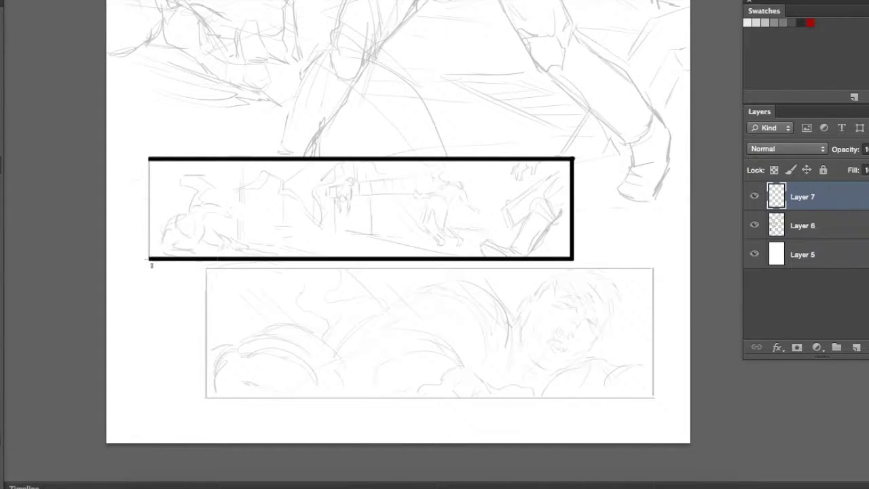
shift+click(150, 158)
click(208, 271)
shift+click(653, 270)
shift+click(652, 379)
shift+click(205, 397)
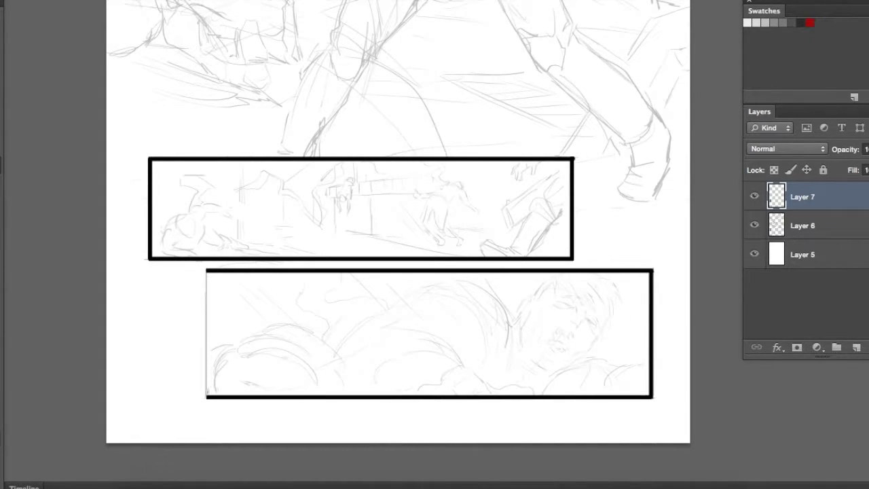
shift+click(206, 270)
Step: Rename the border layer 'panel' and add a new empty layer for inking
text(panel)
key(Return)
click(856, 347)
drag(485, 124, 485, 242)
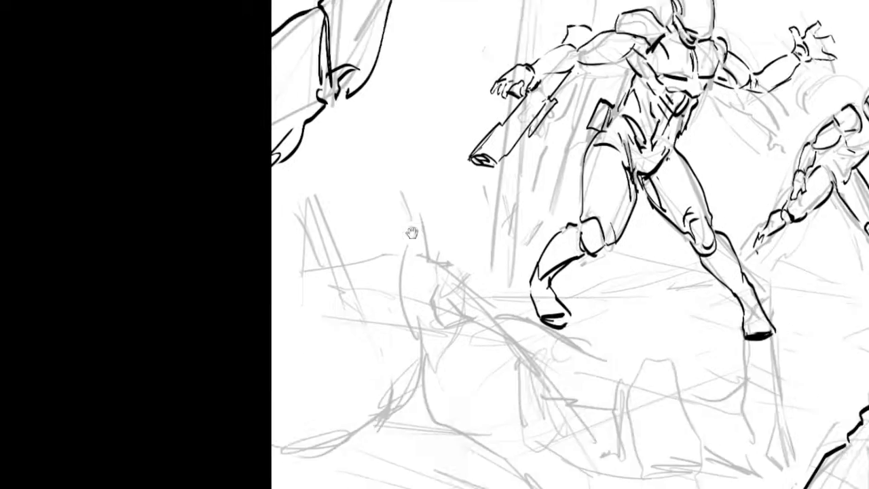
Step: Ink the fingers of the soldier's raised hand over the faded sketch
drag(279, 265, 476, 255)
drag(489, 284, 489, 182)
Step: Ink the fallen figure's jaw, mouth, eye, chin and face detail lines
drag(476, 151, 567, 331)
drag(494, 319, 543, 383)
drag(425, 252, 469, 288)
drag(476, 203, 504, 184)
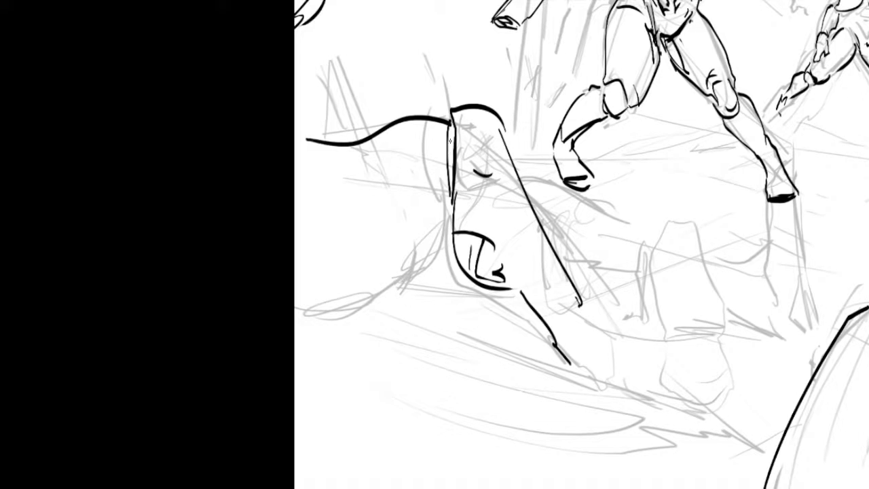
drag(449, 112, 450, 197)
drag(434, 251, 353, 298)
drag(335, 218, 349, 294)
Step: Lasso-select the unsatisfactory face strokes and delete them
scroll(434, 244, right, 5)
scroll(435, 245, down, 2)
scroll(434, 245, up, 2)
drag(197, 91, 204, 421)
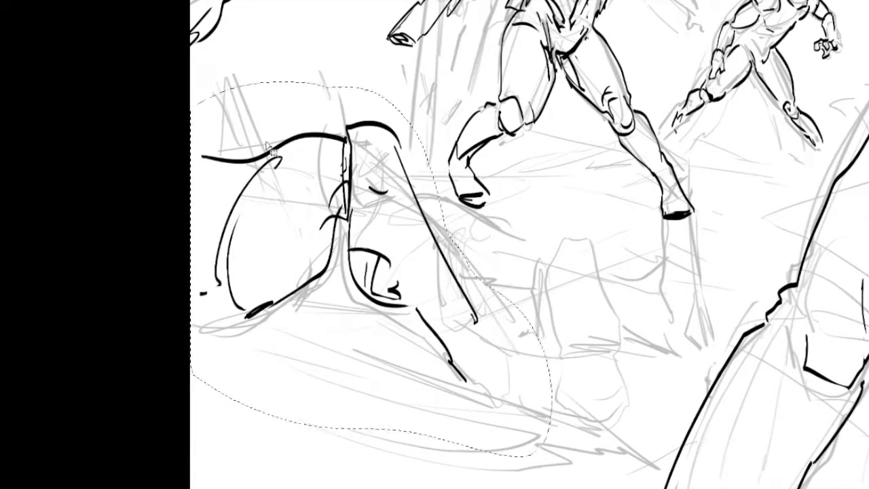
key(Delete)
scroll(435, 244, down, 2)
drag(287, 175, 427, 316)
Step: Ink the diagonal line, foot and leg outline, undoing the last leg stroke
drag(338, 106, 468, 279)
drag(465, 276, 503, 231)
drag(500, 291, 582, 377)
key(ctrl+z)
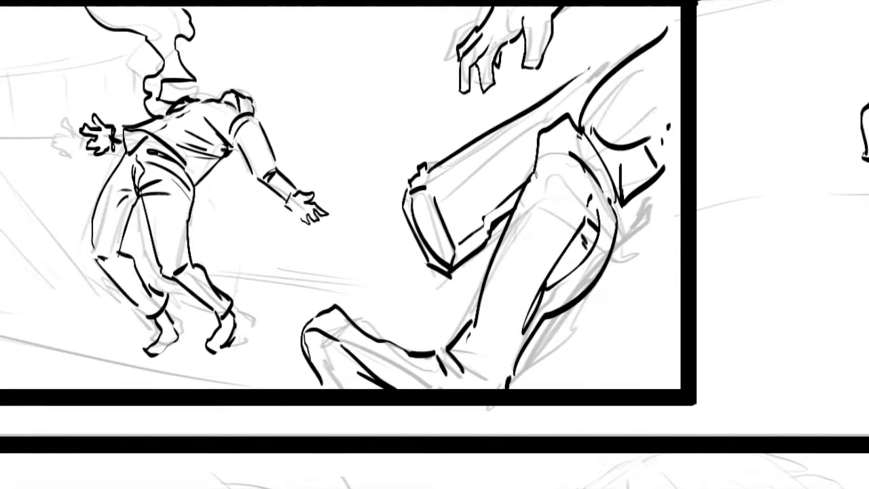
Step: Ink the forearm's cuff bands and gun barrel, then the sleeping man's ear and head outline
drag(567, 101, 499, 146)
drag(535, 153, 470, 196)
drag(526, 88, 514, 110)
drag(510, 92, 601, 48)
drag(588, 60, 619, 39)
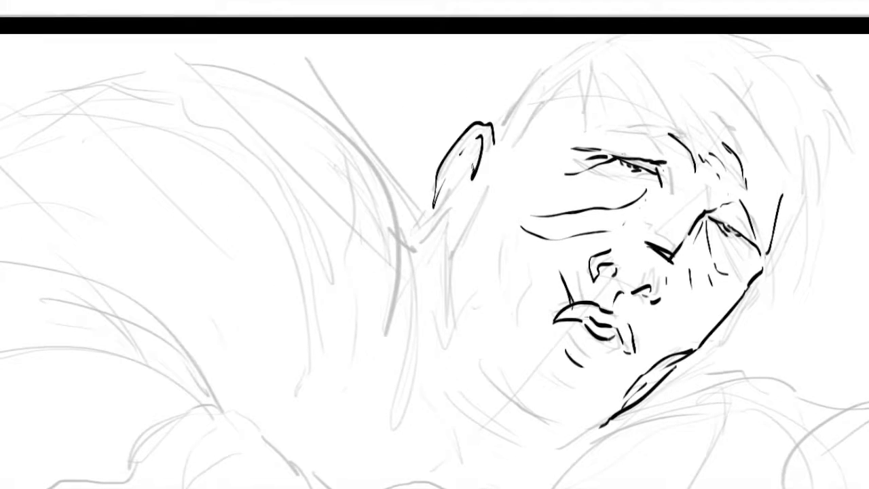
drag(384, 130, 355, 199)
mouse_move(407, 74)
mouse_down()
mouse_move(481, 2)
mouse_move(487, 76)
mouse_up()
Step: Ink the sleeping man's hair, crown, jaw line and mouth details
drag(508, 40, 516, 80)
drag(581, 44, 673, 150)
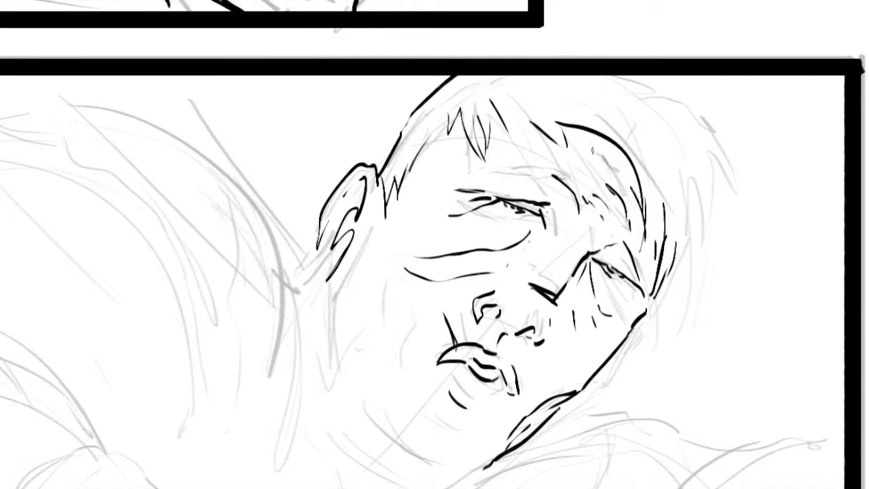
drag(387, 427, 449, 468)
drag(459, 469, 480, 462)
drag(568, 358, 541, 373)
drag(531, 383, 516, 394)
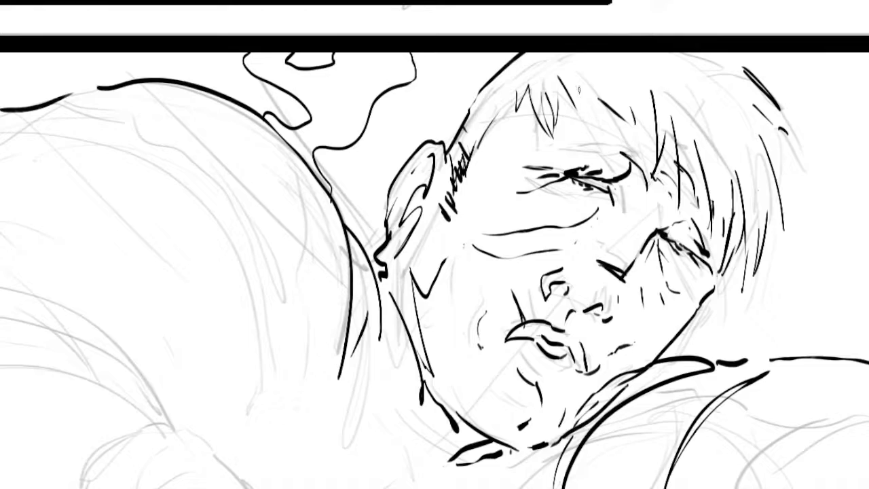
Step: Ink the shoulder and arm outlines with fold lines and strokes near the hand
drag(203, 244, 591, 190)
drag(527, 366, 581, 322)
drag(553, 377, 582, 341)
drag(631, 393, 664, 360)
drag(611, 245, 398, 217)
drag(584, 398, 700, 380)
drag(435, 244, 611, 203)
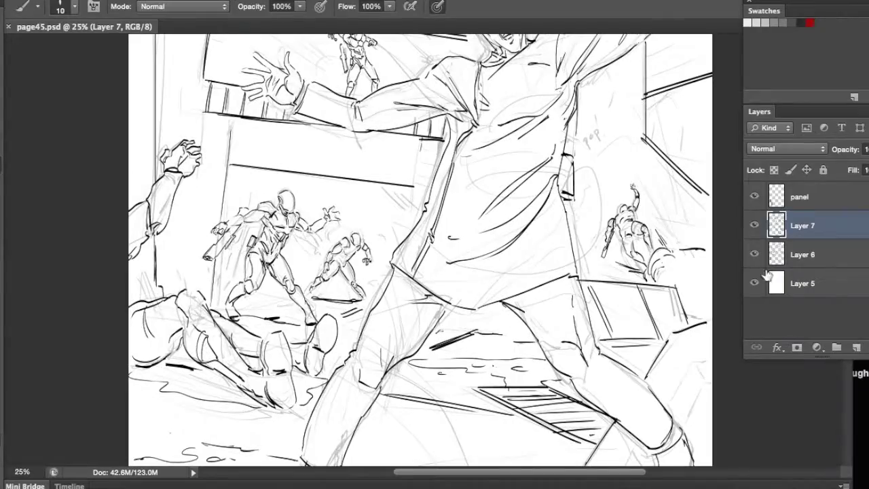
Step: Add a new layer for thick outlines and lay down the first bold strokes
scroll(651, 155, up, 5)
scroll(651, 155, down, 3)
key(ctrl+shift+alt+n)
right_click(448, 217)
key(Escape)
scroll(448, 264, up, 4)
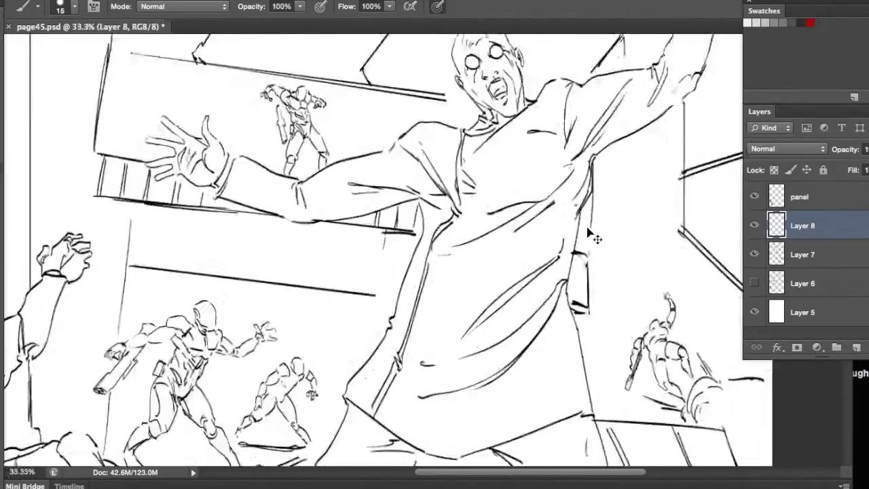
drag(448, 263, 485, 108)
scroll(476, 204, up, 4)
drag(131, 167, 359, 221)
drag(347, 174, 509, 215)
scroll(510, 215, up, 2)
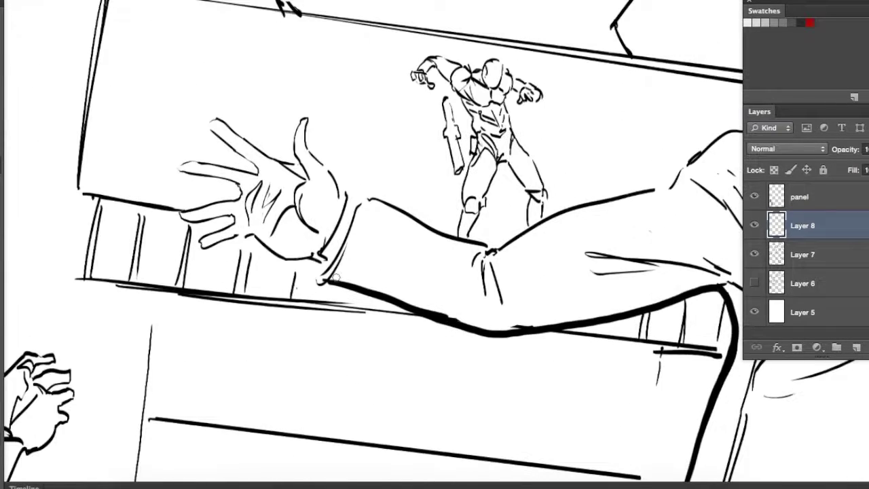
mouse_move(337, 277)
mouse_down()
mouse_move(211, 246)
mouse_move(234, 214)
mouse_move(244, 173)
mouse_move(299, 163)
mouse_move(336, 208)
mouse_move(372, 186)
mouse_up()
Step: Thicken the arm's upper outline from the cuff up to the shoulder
scroll(335, 208, right, 1)
scroll(353, 197, right, 3)
drag(285, 163, 489, 152)
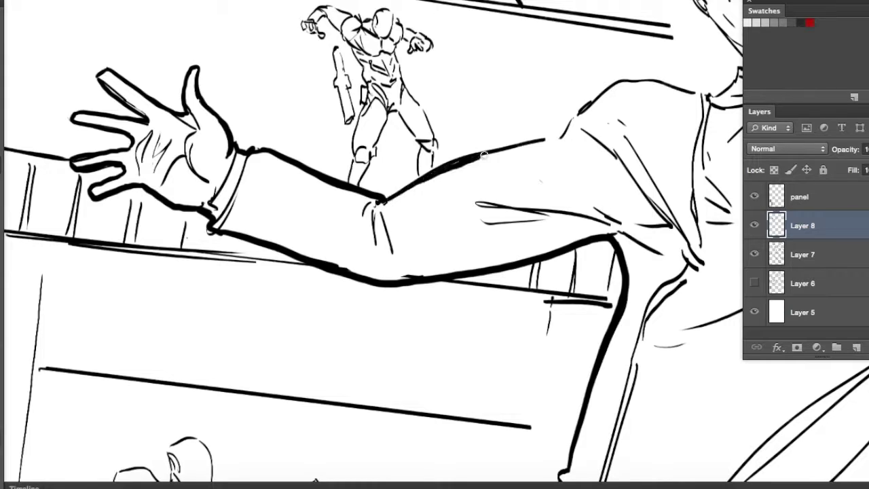
drag(551, 138, 610, 85)
Step: Thicken the screaming figure's head, neck and shoulder outlines
scroll(609, 84, up, 3)
scroll(610, 85, right, 4)
scroll(589, 176, up, 3)
mouse_move(552, 130)
mouse_down()
mouse_move(590, 177)
mouse_move(611, 76)
mouse_move(652, 145)
mouse_up()
scroll(652, 145, right, 3)
drag(583, 146, 596, 203)
scroll(596, 203, right, 5)
drag(432, 174, 698, 72)
Step: Thicken the upper arm, forearm, raised hand, fingers and wrist outlines
scroll(698, 72, up, 4)
scroll(698, 72, right, 4)
drag(513, 258, 576, 131)
scroll(576, 130, up, 1)
drag(529, 57, 584, 108)
scroll(584, 109, up, 2)
mouse_move(584, 176)
mouse_down()
mouse_move(603, 80)
mouse_move(653, 147)
mouse_move(640, 237)
mouse_up()
scroll(640, 237, down, 3)
scroll(640, 237, right, 3)
drag(555, 125, 508, 277)
Step: Thicken the large figure's outer edges with bold strokes
scroll(509, 278, down, 10)
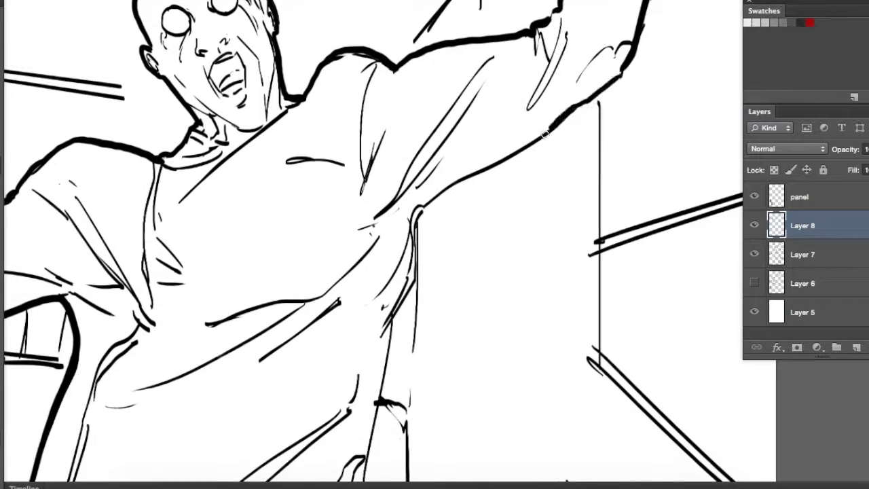
scroll(380, 127, down, 3)
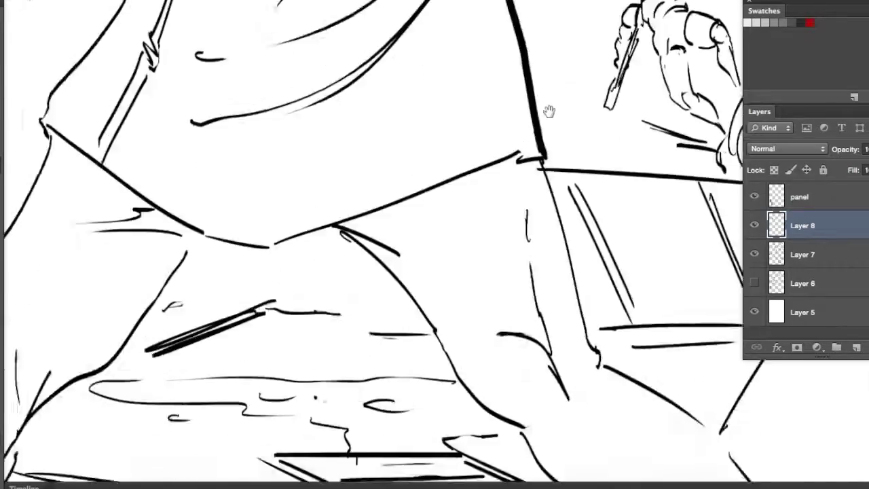
scroll(549, 111, right, 6)
drag(364, 84, 285, 193)
scroll(330, 116, down, 2)
scroll(330, 116, down, 2)
drag(370, 101, 288, 237)
scroll(289, 238, down, 3)
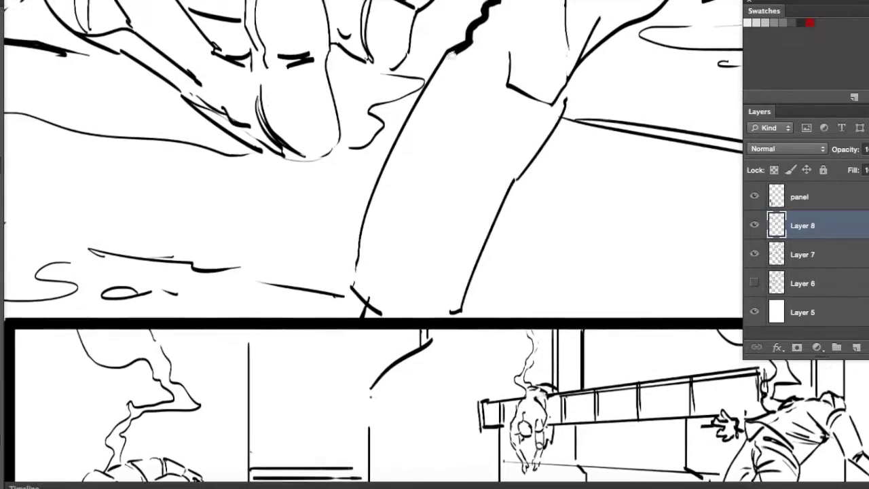
drag(456, 50, 366, 309)
drag(556, 122, 445, 326)
Step: Thicken the form's lower edge, peak and right edge
scroll(445, 326, up, 2)
drag(471, 242, 643, 47)
scroll(430, 207, down, 2)
drag(407, 239, 516, 204)
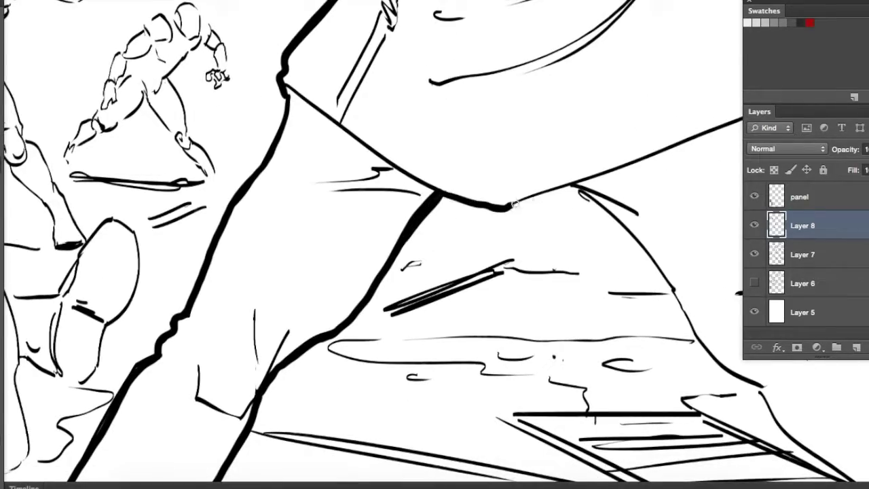
scroll(516, 204, down, 2)
scroll(516, 204, right, 5)
drag(371, 99, 625, 329)
scroll(495, 219, down, 2)
Step: Outline the foot boldly all the way around
scroll(628, 331, down, 3)
scroll(628, 332, right, 2)
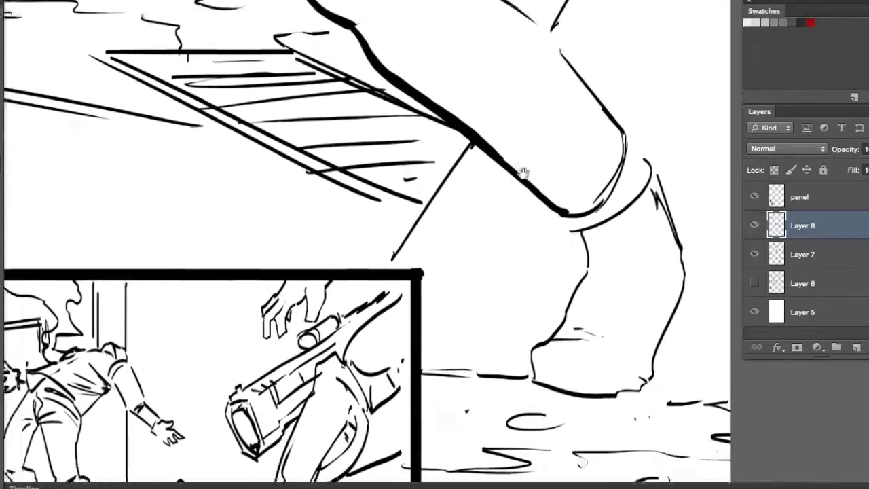
scroll(628, 331, down, 1)
mouse_move(575, 193)
mouse_down()
mouse_move(543, 299)
mouse_move(638, 354)
mouse_up()
drag(669, 309, 635, 140)
Step: Thicken the sleeping man's back outline, extending it toward the head
scroll(569, 239, up, 2)
scroll(570, 239, up, 6)
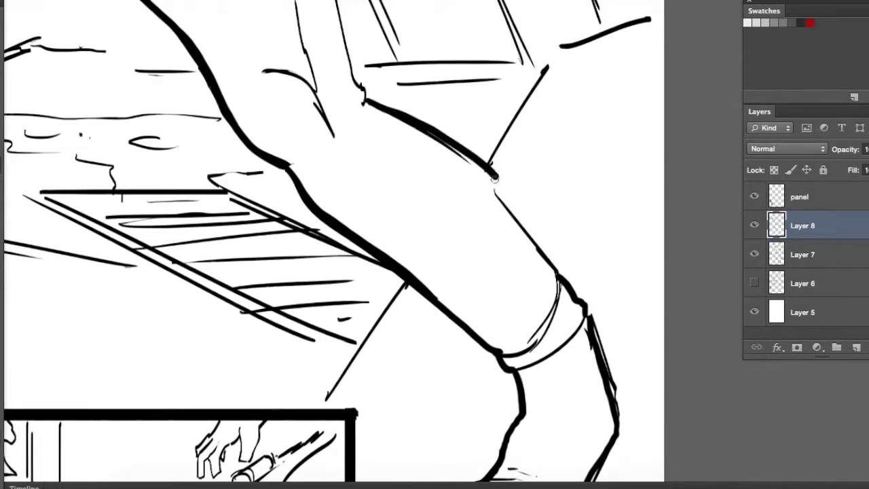
scroll(468, 91, down, 2)
scroll(474, 165, up, 2)
scroll(474, 164, down, 3)
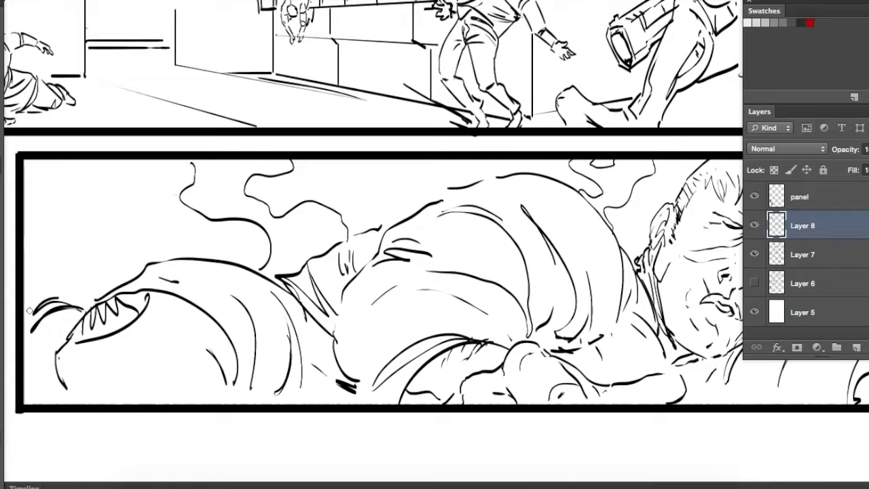
mouse_move(27, 309)
mouse_down()
mouse_move(156, 261)
mouse_move(302, 270)
mouse_move(441, 197)
mouse_move(594, 207)
mouse_move(642, 268)
mouse_up()
drag(659, 207, 693, 173)
Step: Add bold strokes on the sleeping man's hair, face and hand
scroll(566, 186, right, 5)
scroll(567, 186, down, 1)
drag(455, 125, 424, 224)
scroll(435, 224, up, 2)
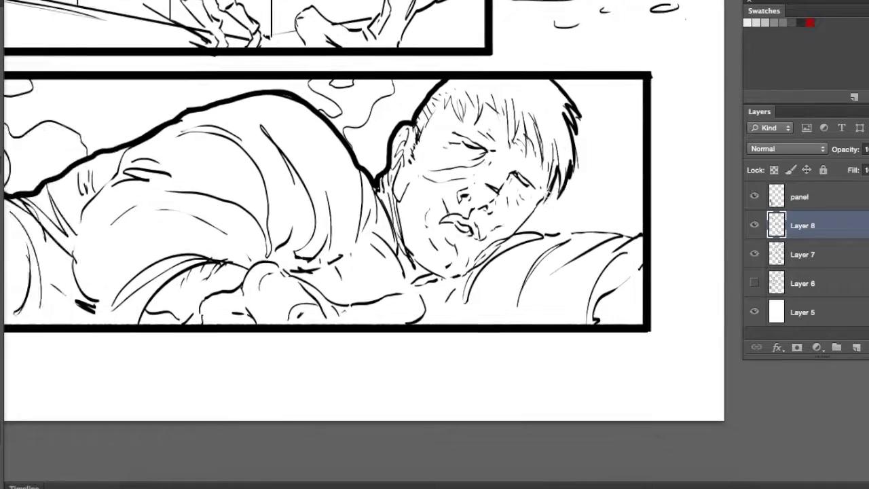
drag(509, 194, 604, 234)
scroll(435, 204, right, 4)
mouse_move(462, 252)
mouse_down()
mouse_move(388, 309)
mouse_move(609, 292)
mouse_move(642, 299)
mouse_up()
Step: Set the brush size to 15 px in the brush picker
scroll(435, 224, down, 2)
scroll(278, 299, up, 2)
scroll(277, 299, up, 3)
right_click(524, 244)
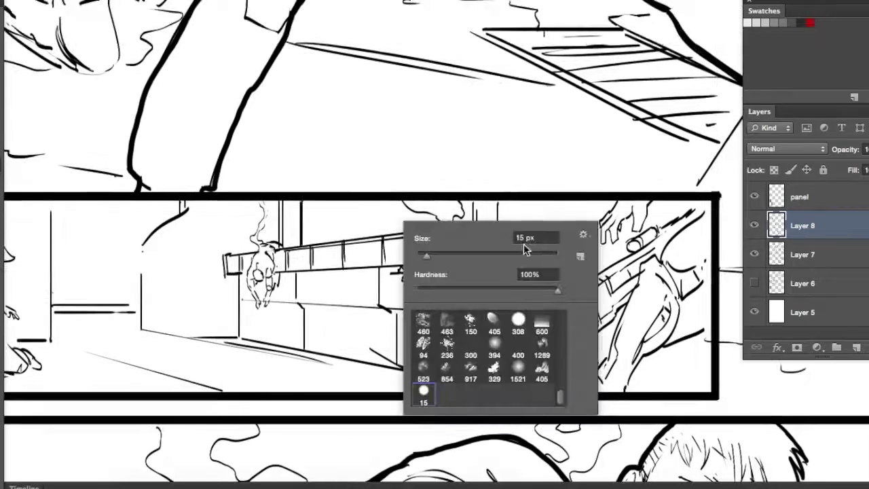
drag(524, 244, 508, 239)
key(Return)
Step: Ink the fallen figure's leg and its underside, undoing the bad stroke around the second foot
scroll(455, 251, up, 3)
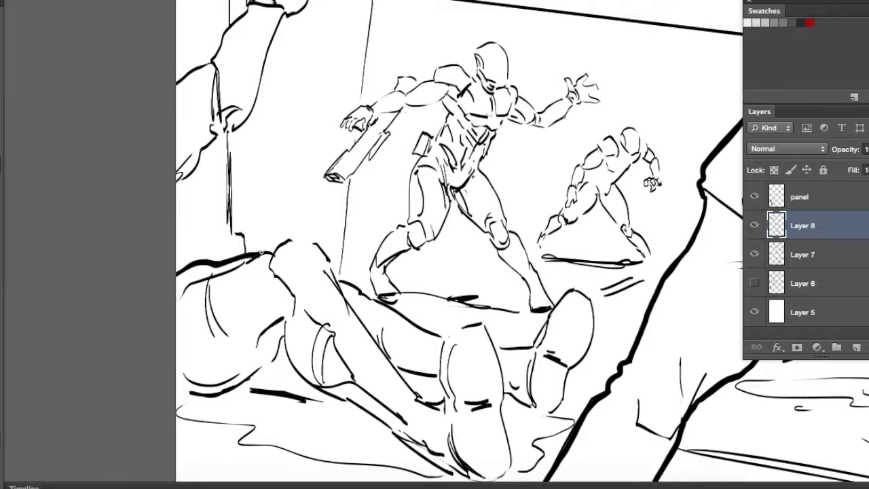
scroll(443, 396, down, 2)
drag(433, 350, 439, 278)
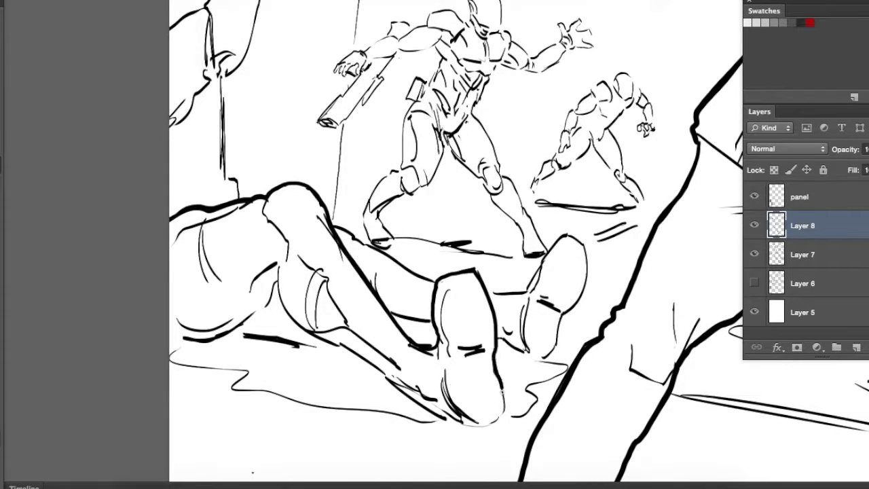
mouse_move(281, 276)
mouse_down()
mouse_move(351, 355)
mouse_move(495, 427)
mouse_up()
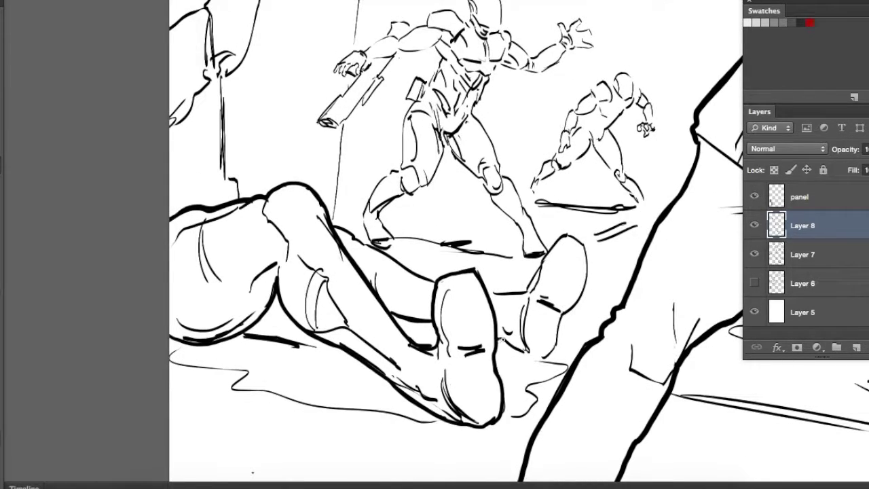
drag(501, 337, 587, 253)
key(ctrl+z)
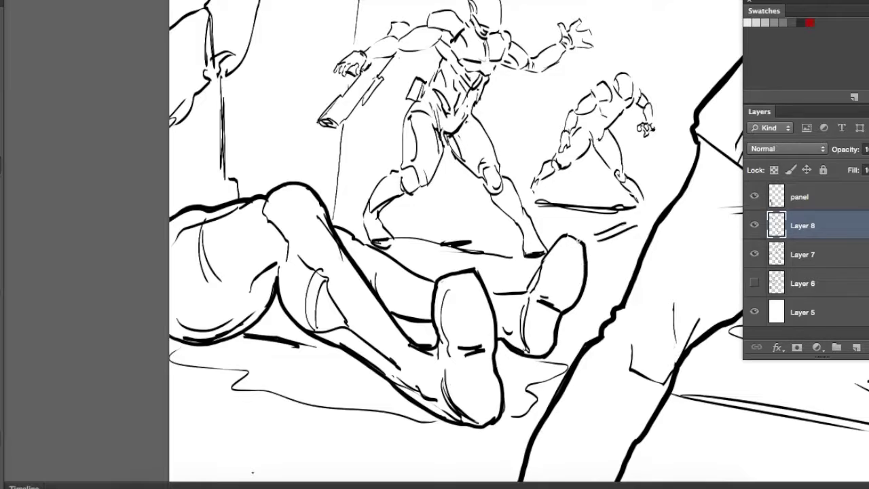
Step: Pan around the drawing to bring the upper and lower areas into view
drag(305, 204, 365, 266)
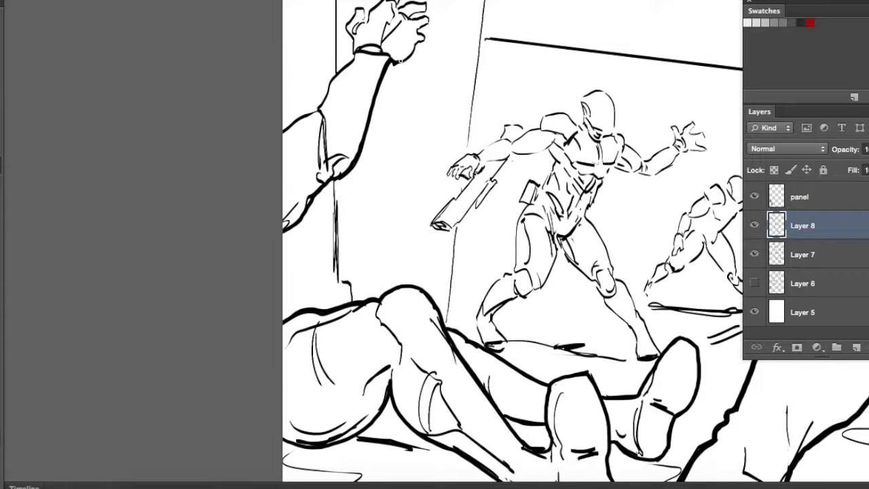
drag(360, 27, 391, 109)
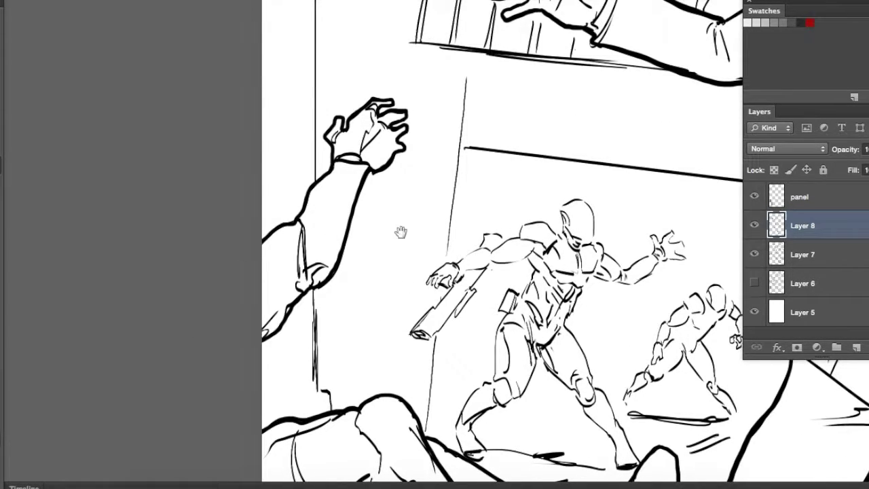
drag(401, 232, 303, 117)
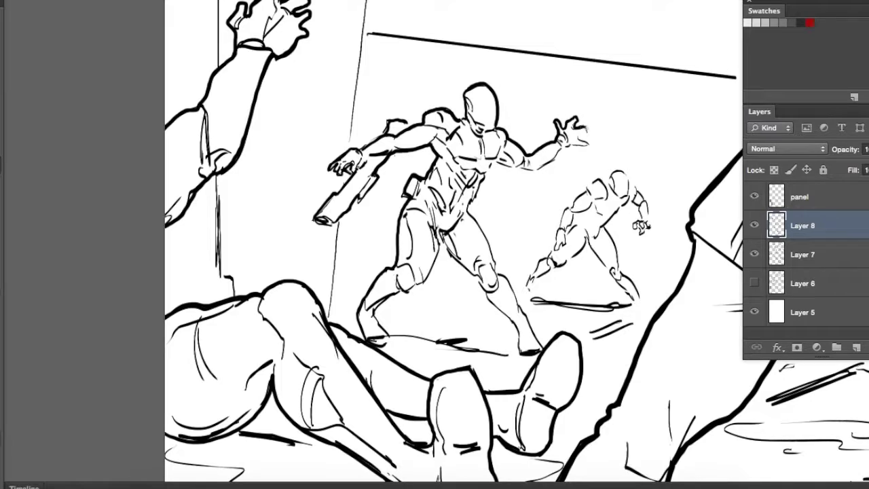
drag(379, 326, 356, 218)
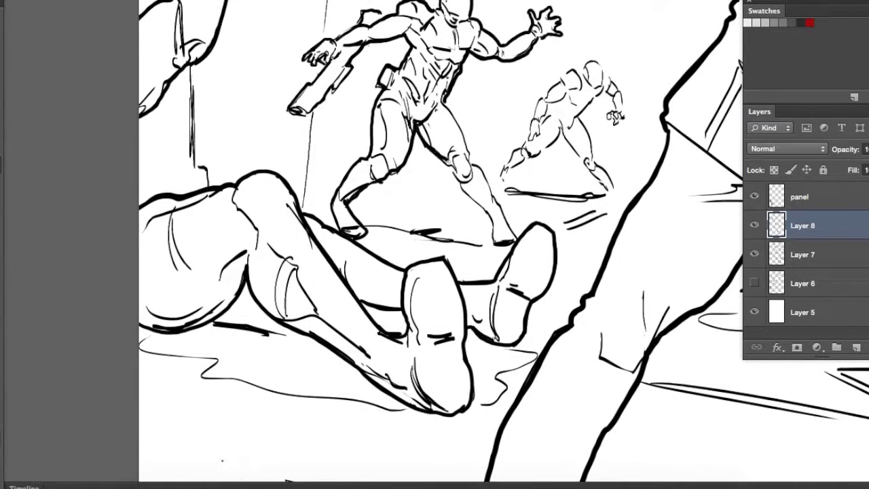
drag(468, 136, 401, 224)
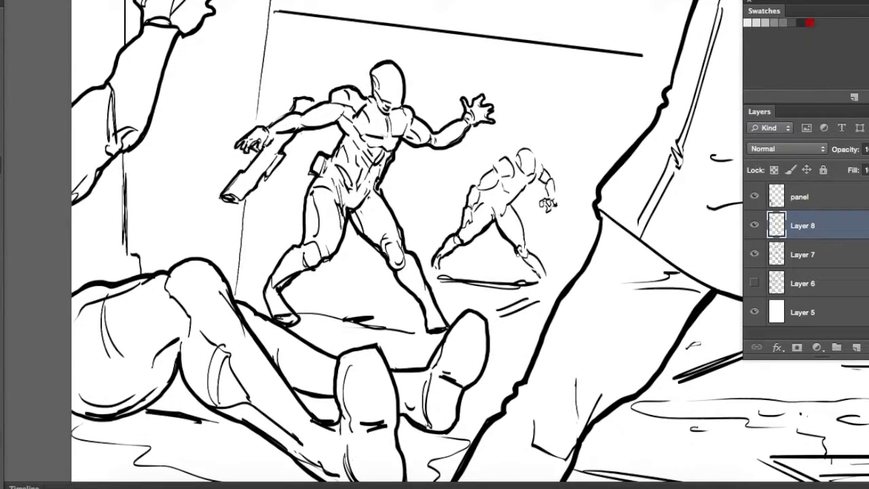
Step: Pan and zoom the view onto the falling figure in the lower panel strip
key(h)
drag(508, 157, 474, 136)
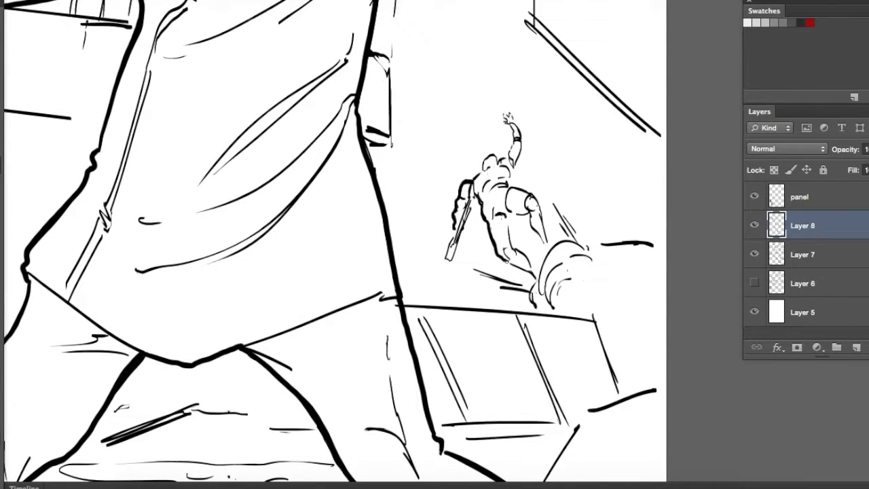
drag(497, 160, 809, 479)
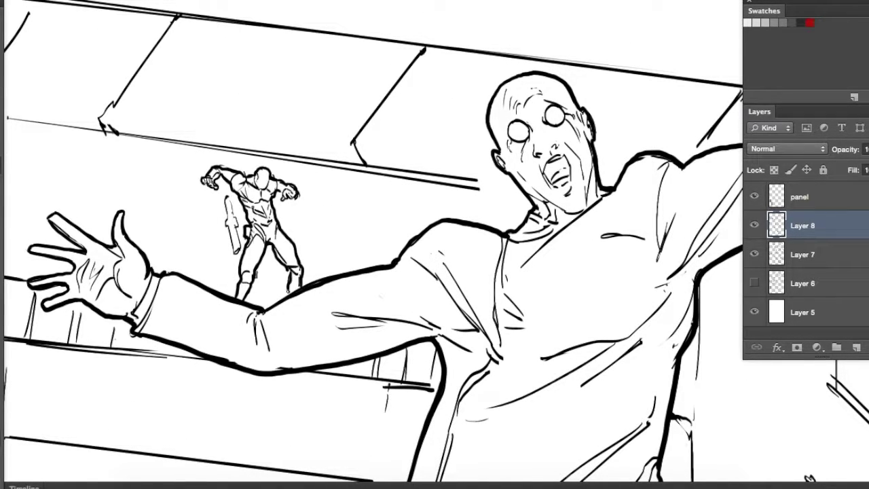
drag(810, 479, 652, 435)
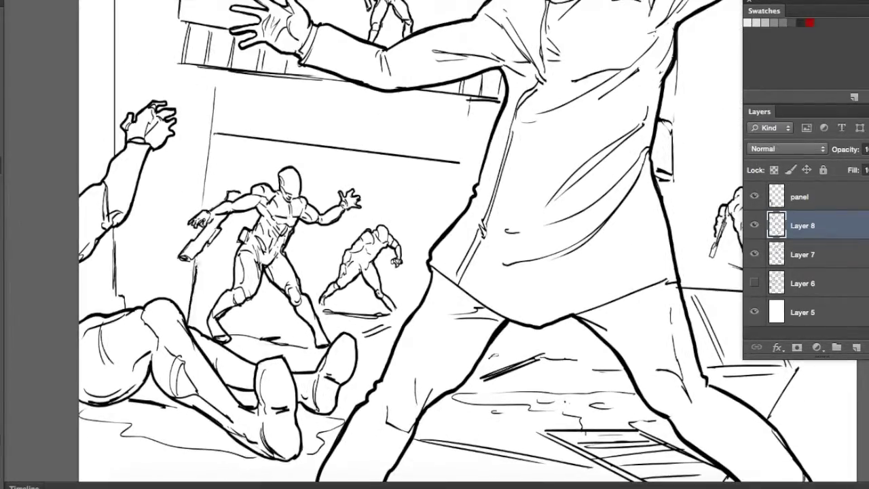
mouse_move(270, 184)
mouse_down()
mouse_move(116, 34)
mouse_move(113, 21)
mouse_up()
right_click(438, 156)
key(Escape)
key(ctrl+plus)
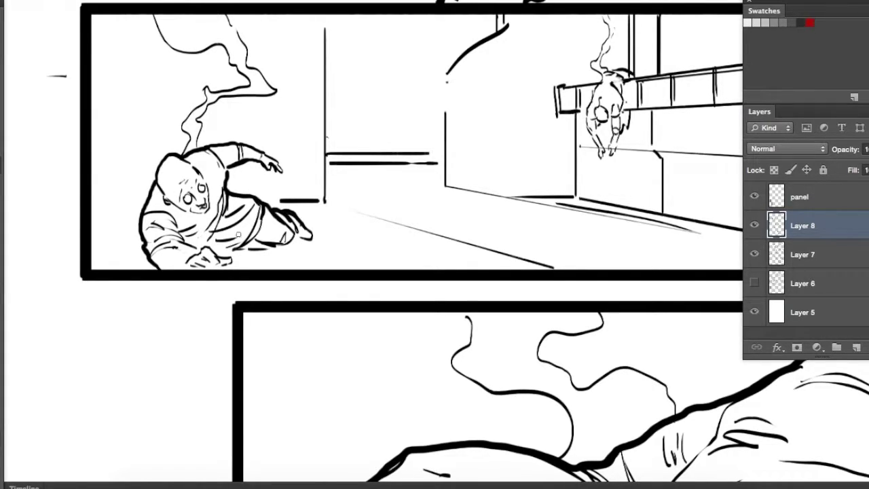
drag(228, 250, 11, 362)
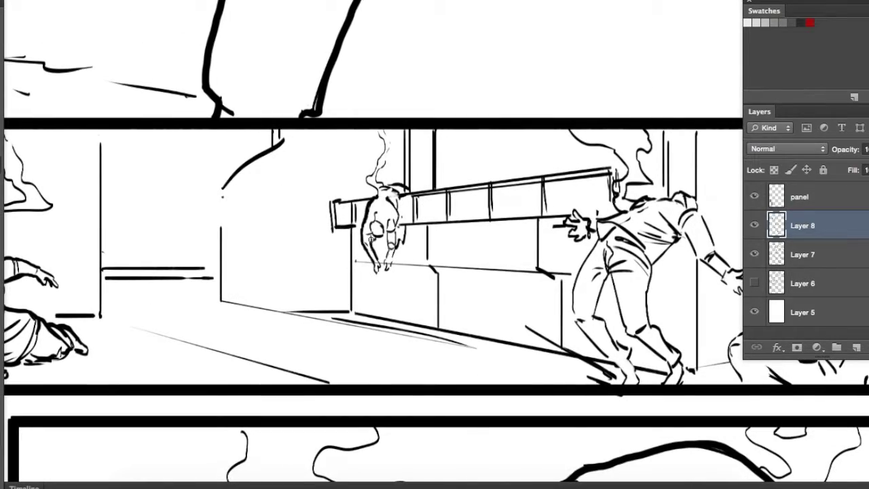
Step: Check the brush presets and keep Layer 8 as the active drawing layer
scroll(408, 192, right, 2)
right_click(408, 191)
key(Escape)
key(alt+bracketleft)
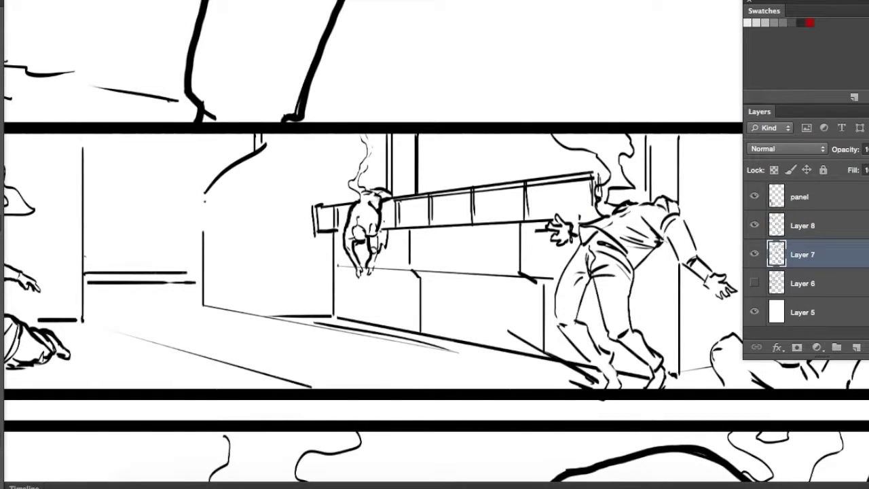
key(alt+bracketright)
scroll(374, 241, down, 3)
scroll(373, 241, right, 4)
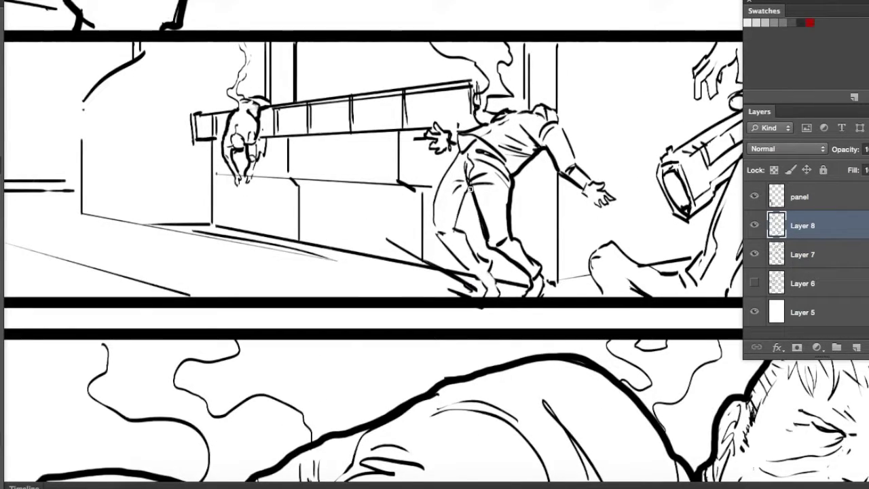
Step: Ink the falling figure's legs, wrist and arm with bold outlines
drag(469, 190, 489, 262)
drag(478, 254, 503, 293)
drag(437, 238, 466, 265)
drag(462, 148, 432, 238)
drag(465, 265, 482, 285)
drag(460, 137, 450, 141)
drag(558, 123, 591, 182)
drag(583, 192, 613, 207)
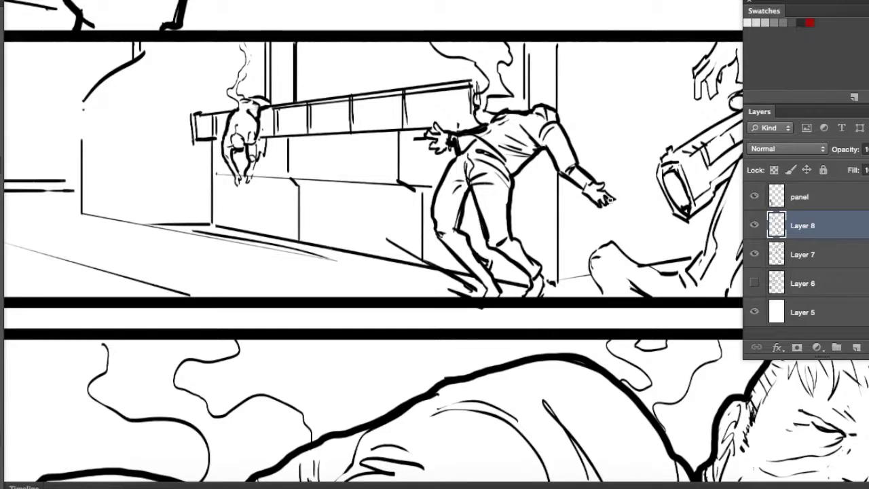
Step: Add heavy outlines along the gun arm and darken the reaching hand
scroll(591, 204, down, 3)
scroll(591, 203, right, 4)
scroll(591, 203, up, 2)
drag(554, 123, 492, 251)
drag(550, 122, 633, 48)
drag(568, 31, 524, 70)
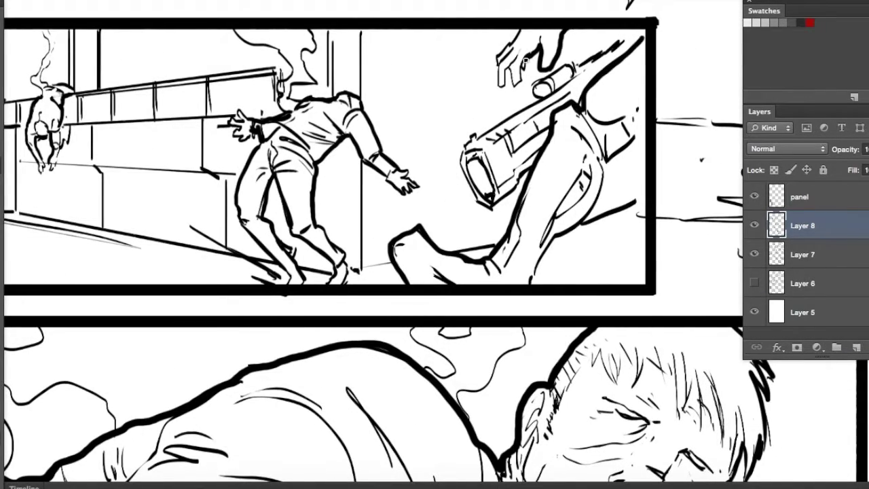
drag(514, 38, 496, 89)
scroll(475, 177, right, 1)
drag(592, 155, 570, 217)
drag(566, 224, 516, 274)
drag(629, 126, 587, 163)
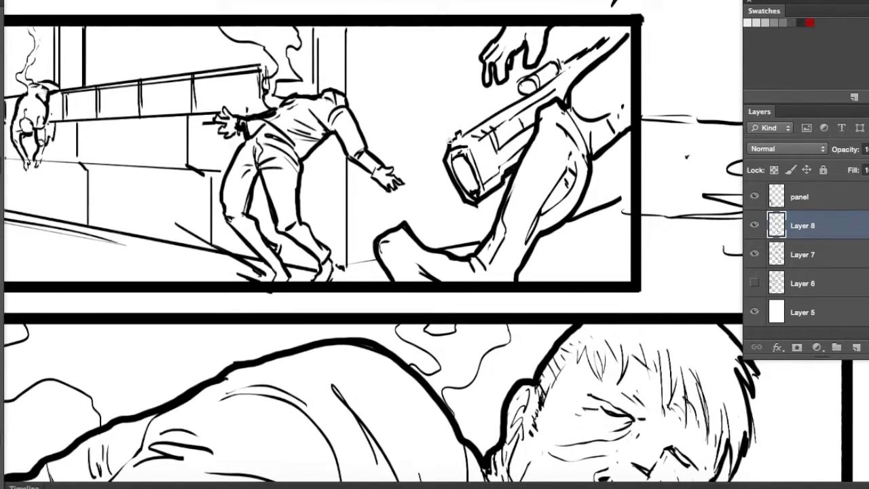
scroll(392, 110, down, 5)
scroll(392, 110, up, 8)
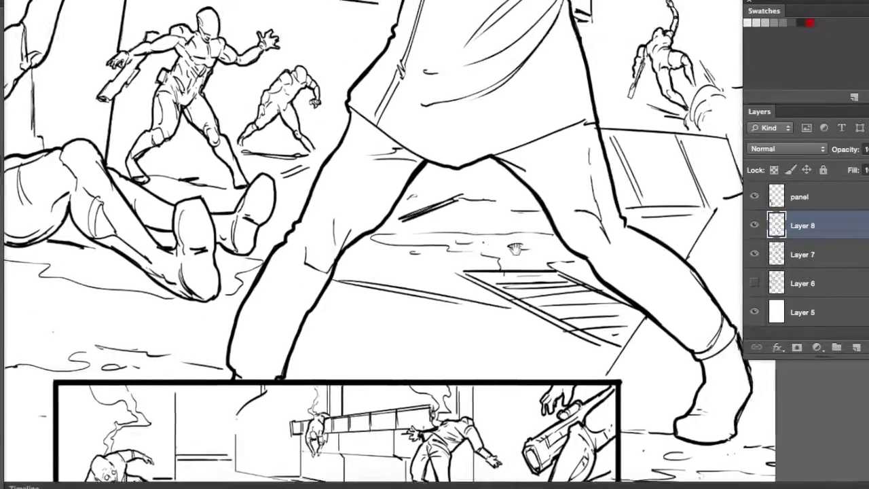
right_click(392, 110)
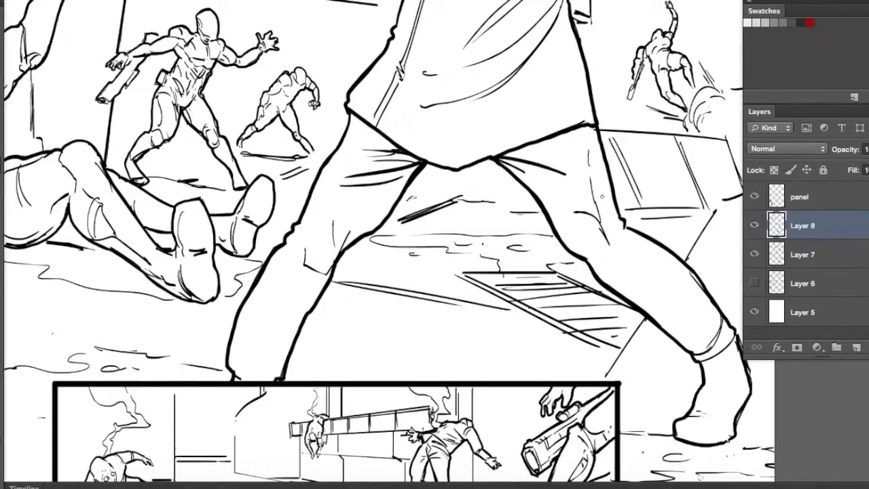
scroll(602, 196, up, 10)
drag(234, 227, 346, 275)
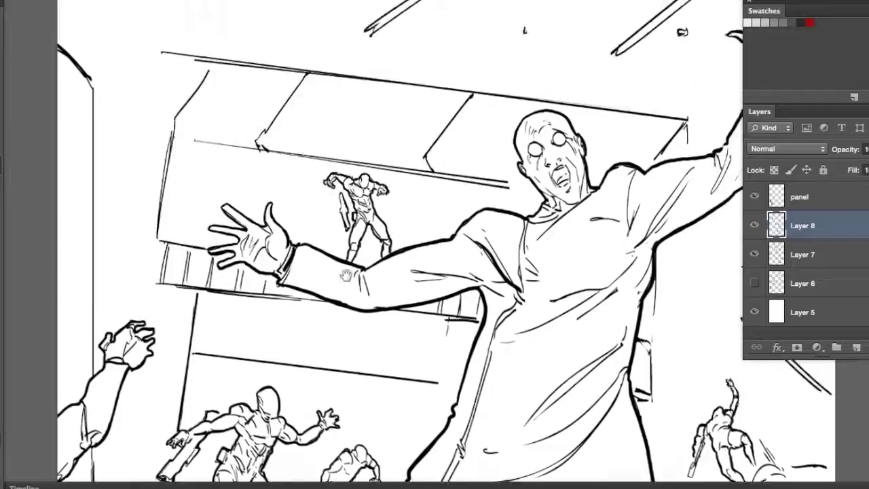